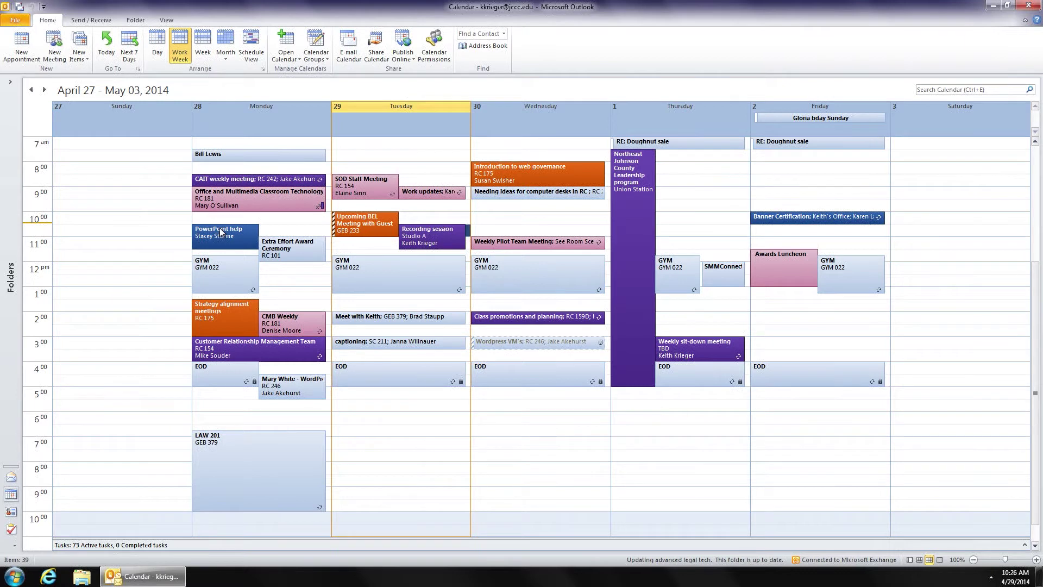
- Step the calendar forward two weeks to May 11–17, then back to April 27 – May 03
click(44, 90)
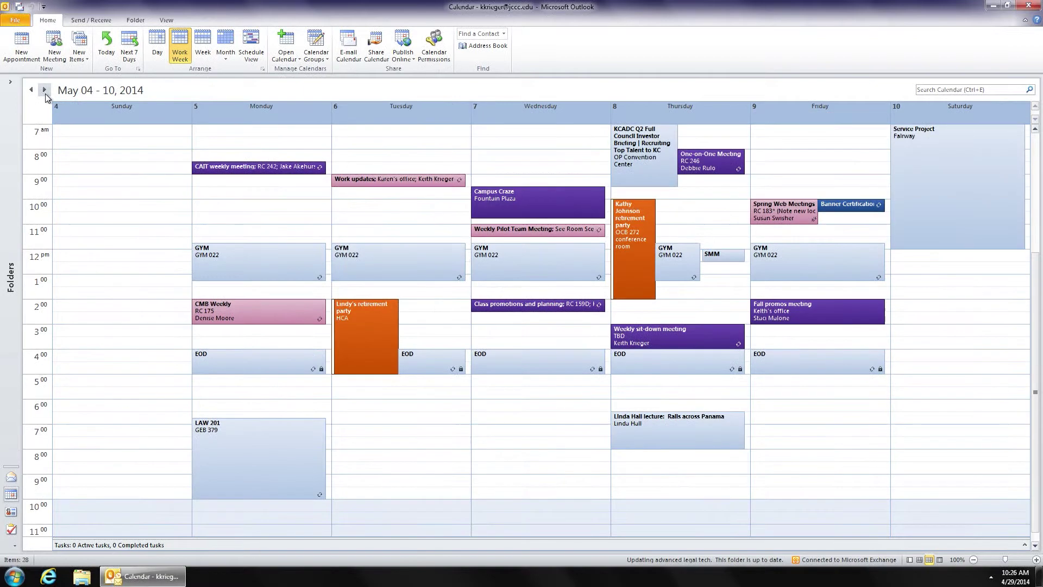
click(44, 90)
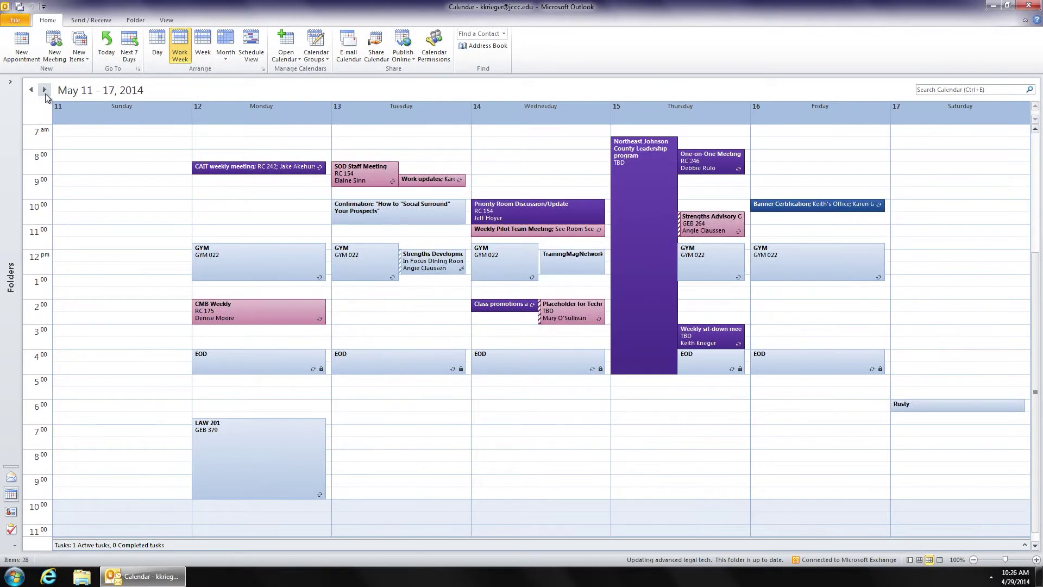
click(31, 91)
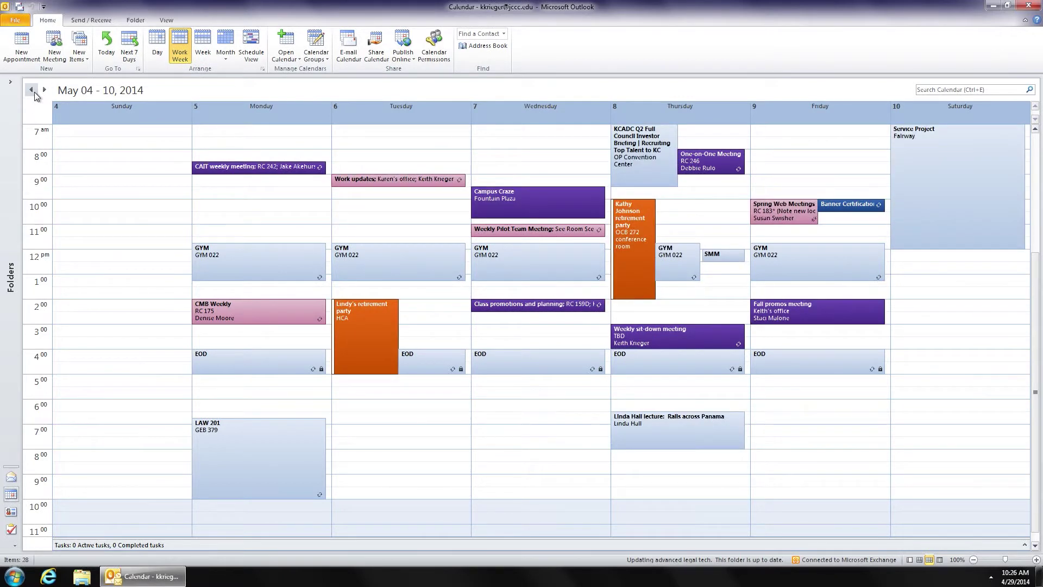
click(32, 90)
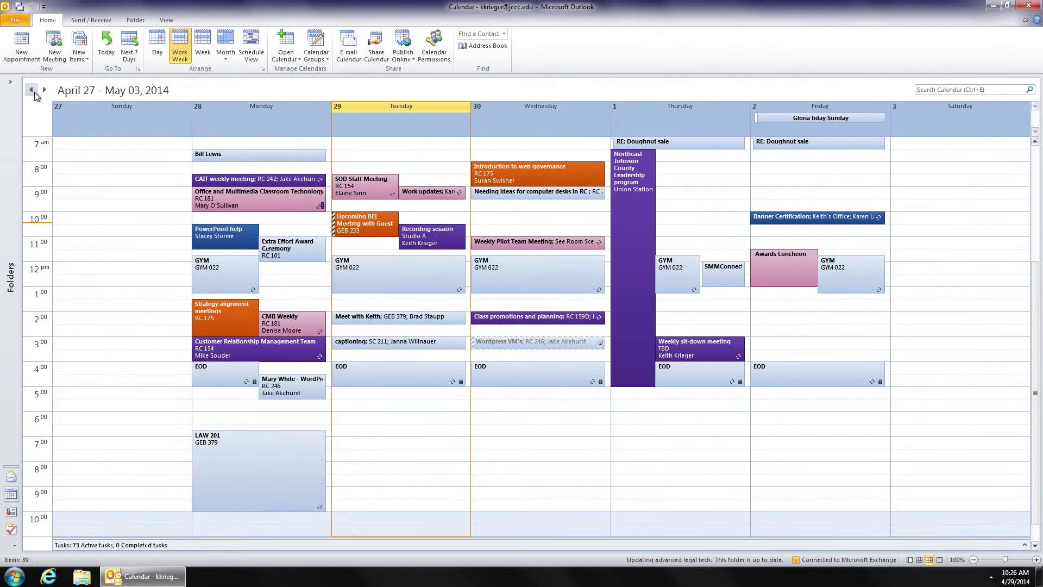
- Open Go To Date, move the dialog aside, and browse months in its date picker
click(138, 70)
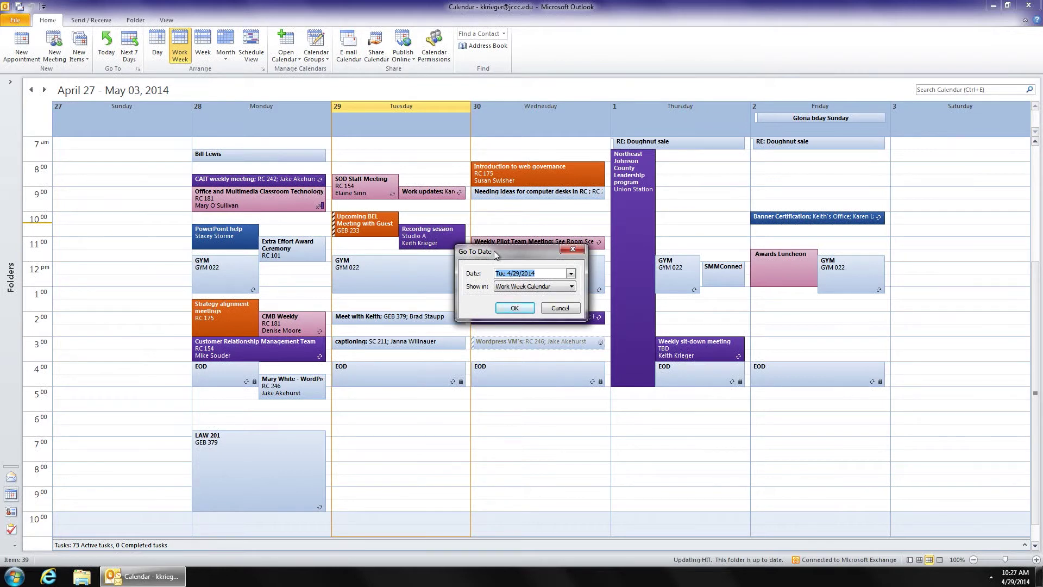
drag(496, 254, 114, 164)
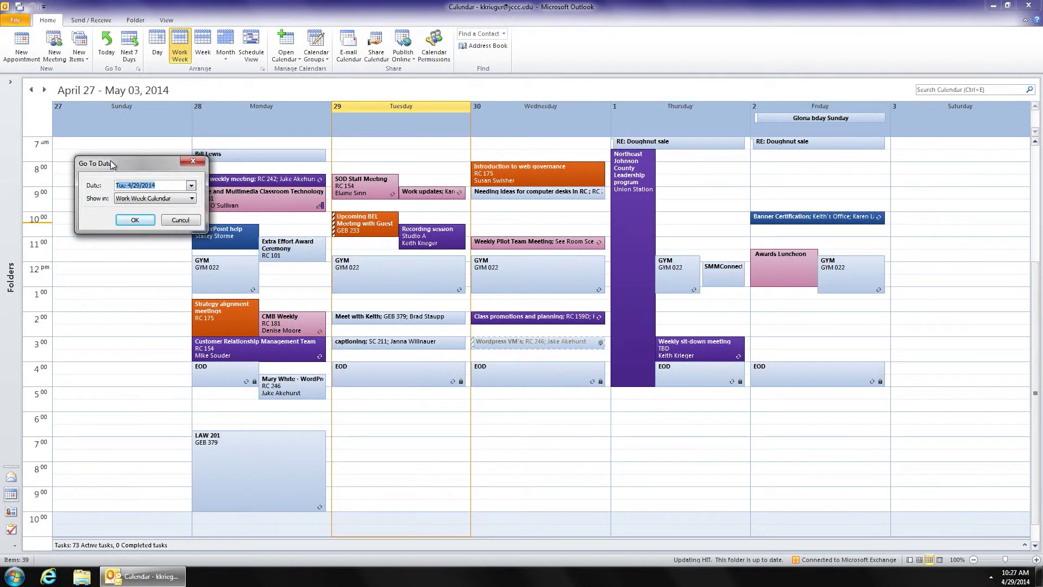
click(191, 185)
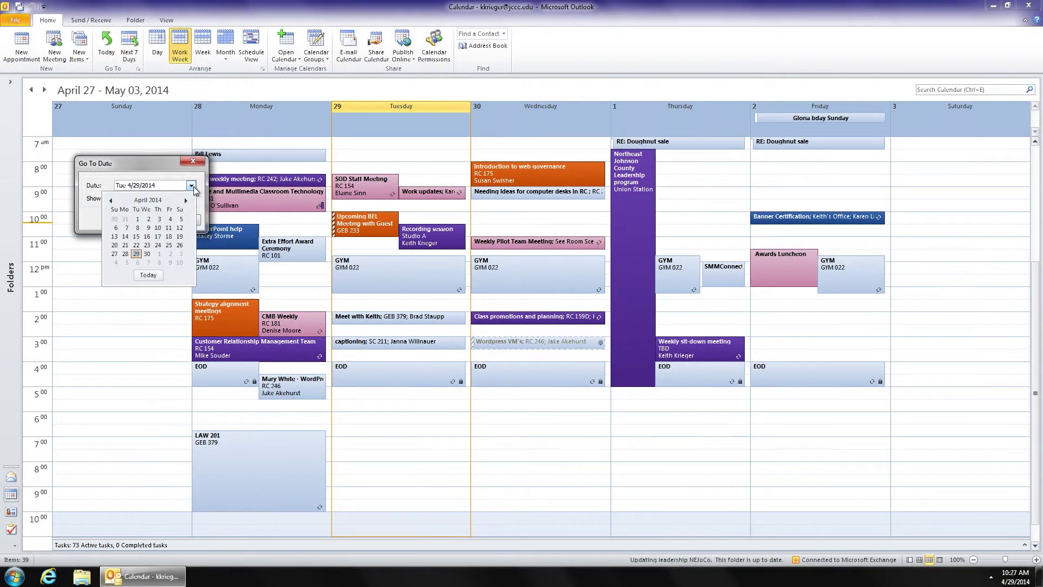
click(187, 201)
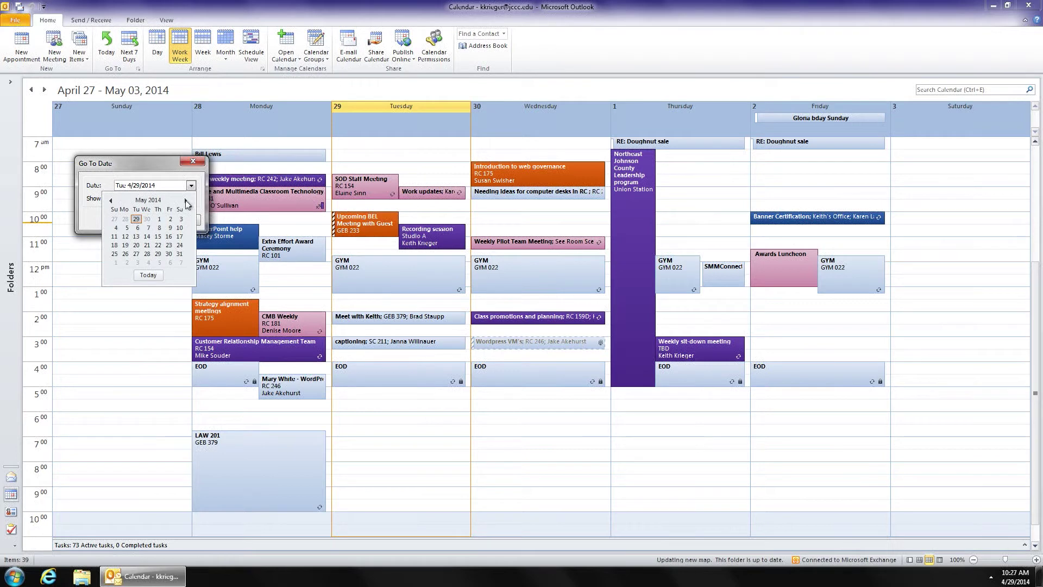
click(160, 201)
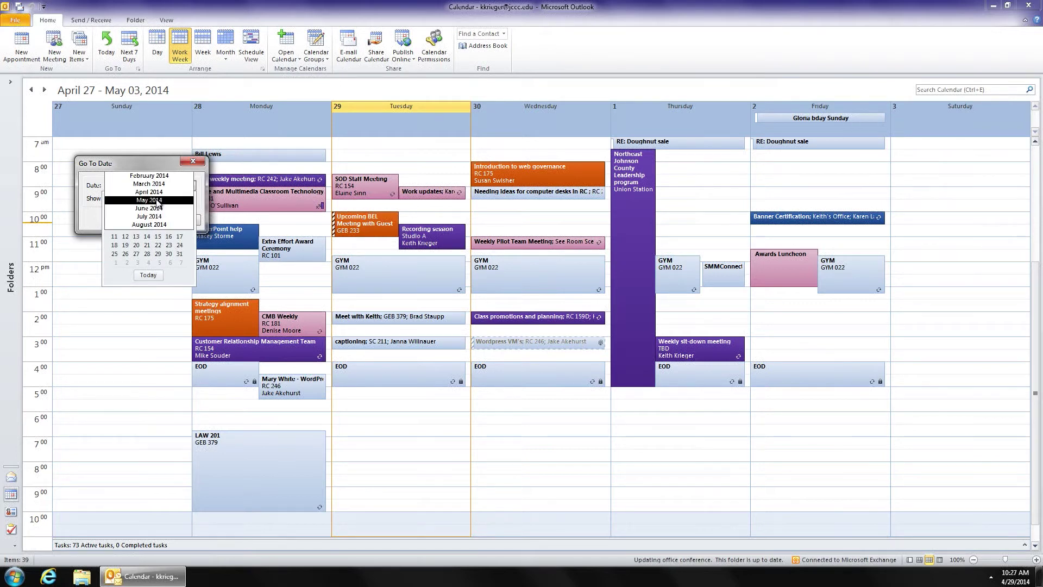
mouse_move(157, 202)
mouse_down()
mouse_move(157, 225)
mouse_move(157, 184)
mouse_move(158, 220)
mouse_up()
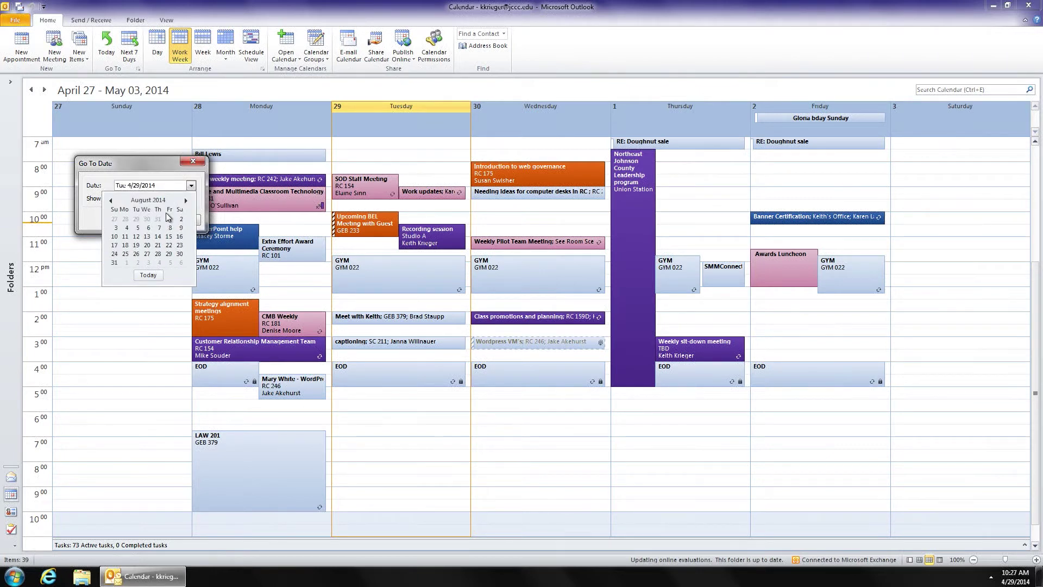
click(191, 185)
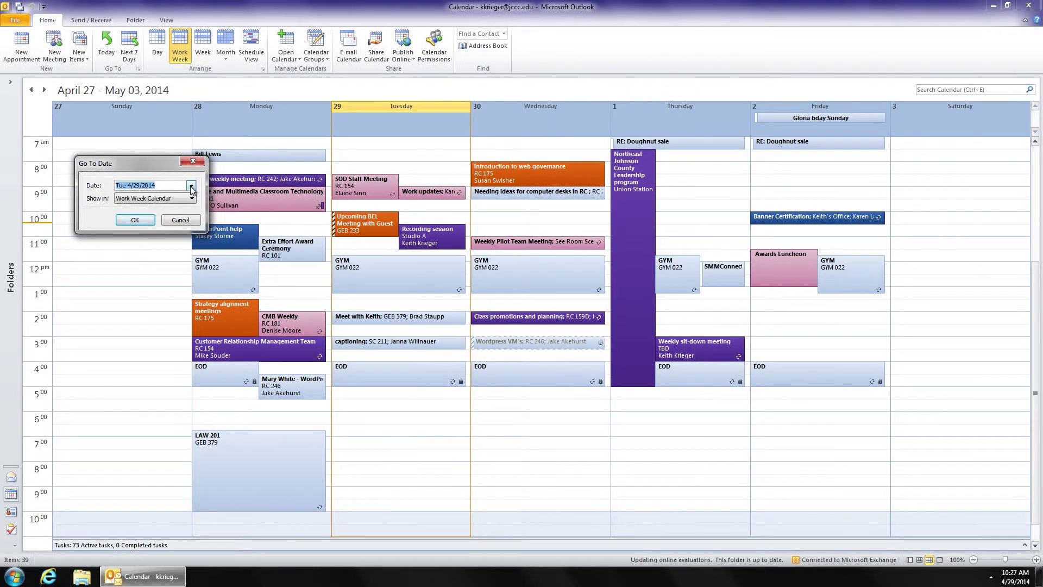
- Pick July 30, 2014 and confirm to show the July 27 – August 02 week
click(191, 185)
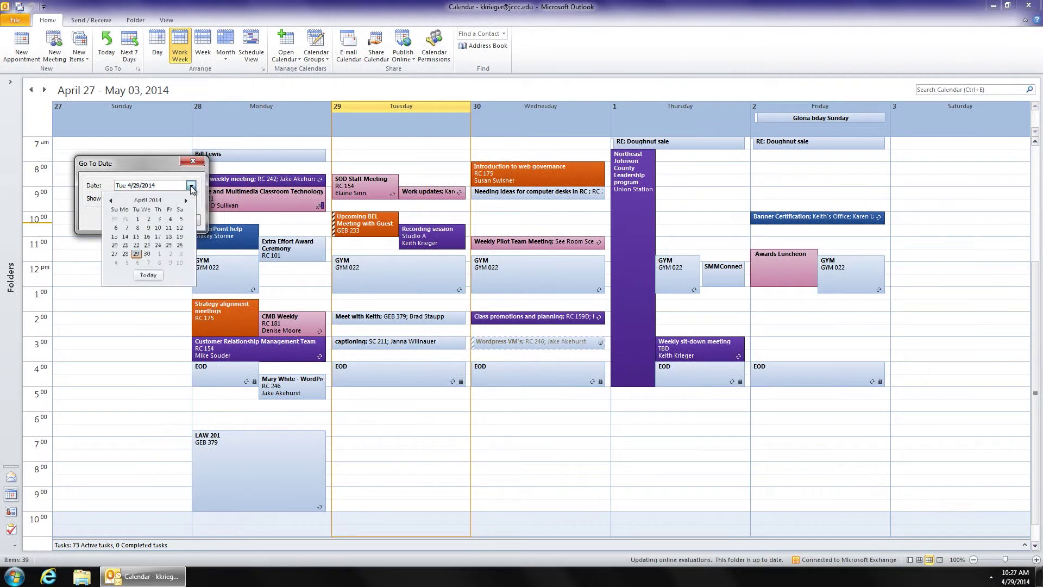
drag(163, 201, 166, 227)
click(147, 254)
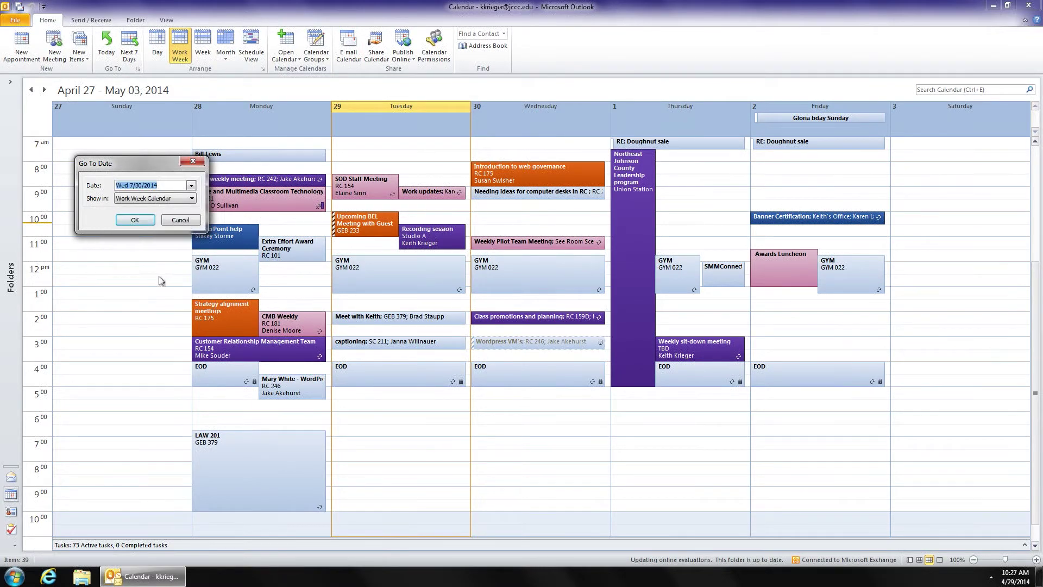
click(142, 222)
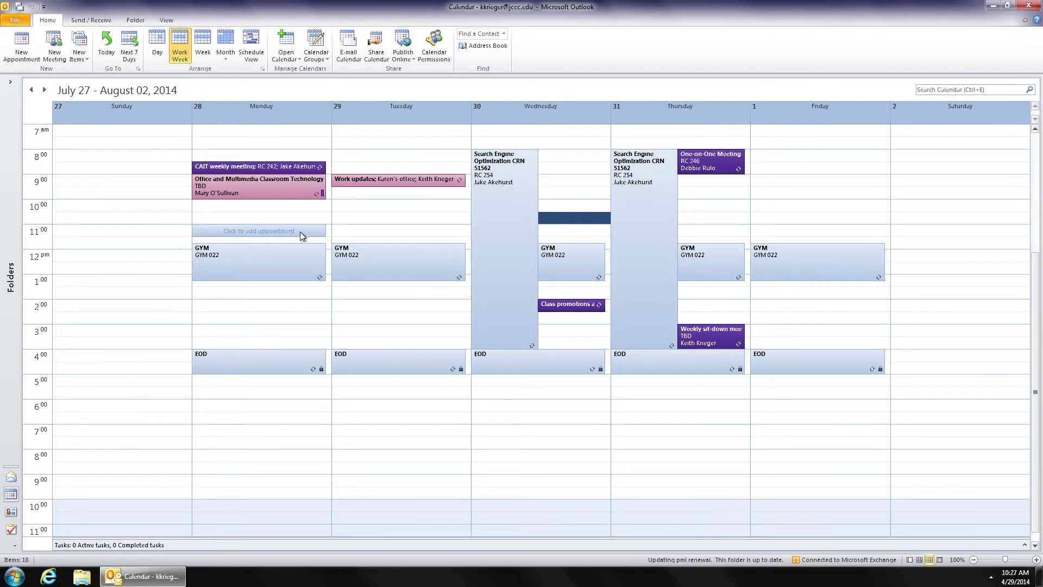
- Use Ctrl+G Go To Date with Today to return to the April 27 – May 03, 2014 week
key(ctrl+g)
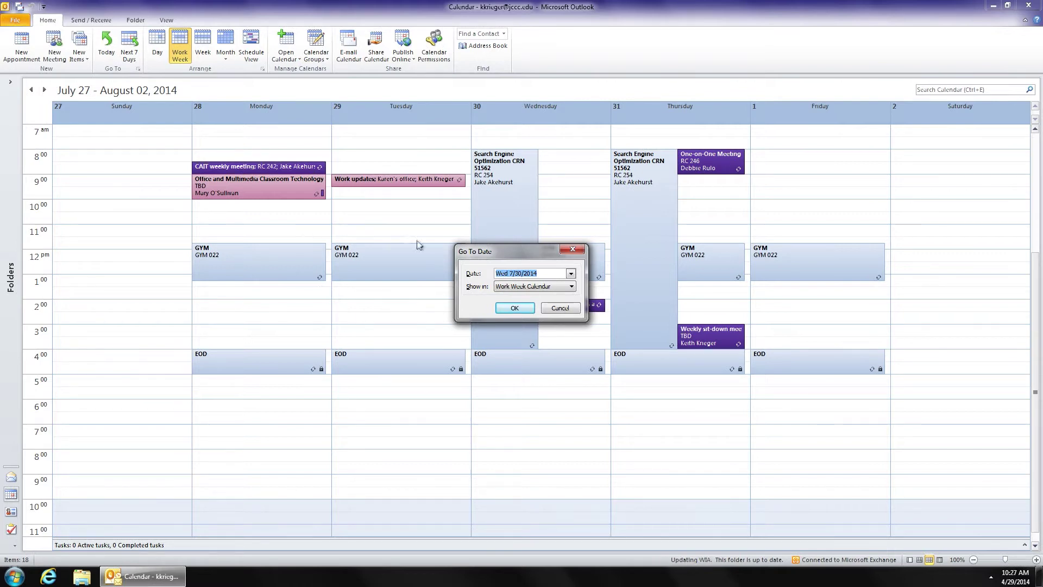
click(571, 274)
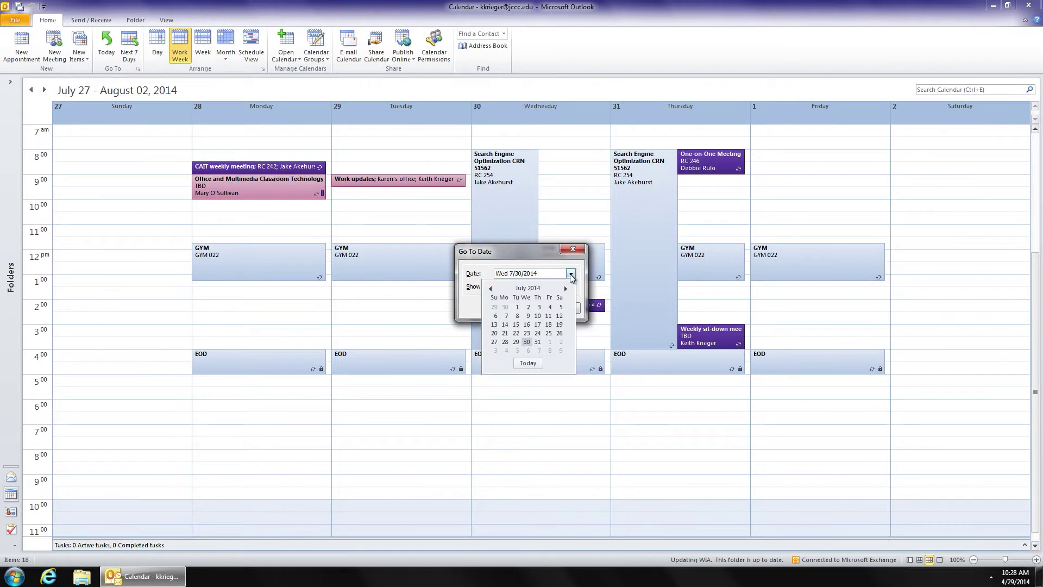
click(530, 363)
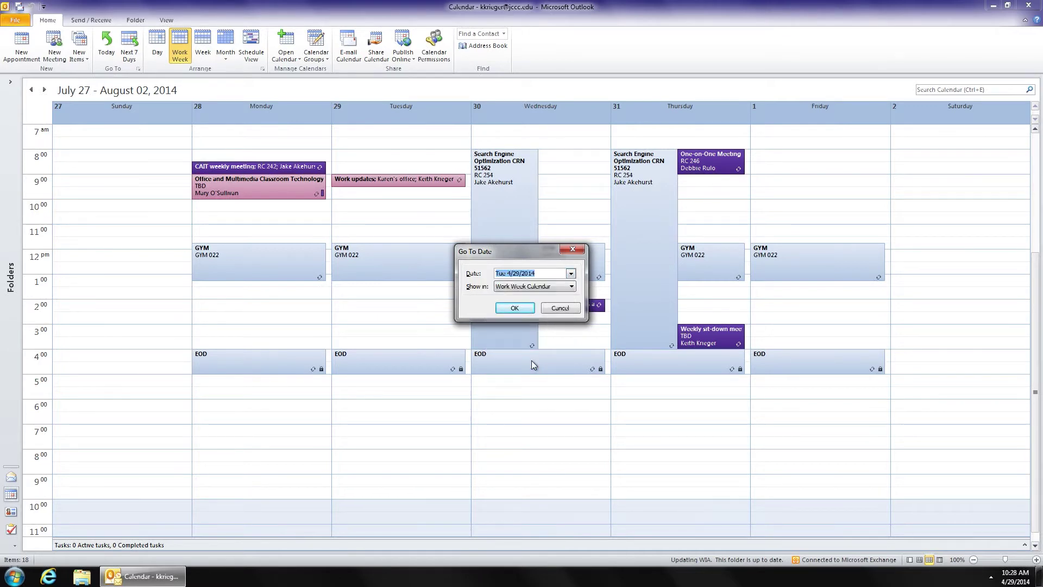
click(516, 309)
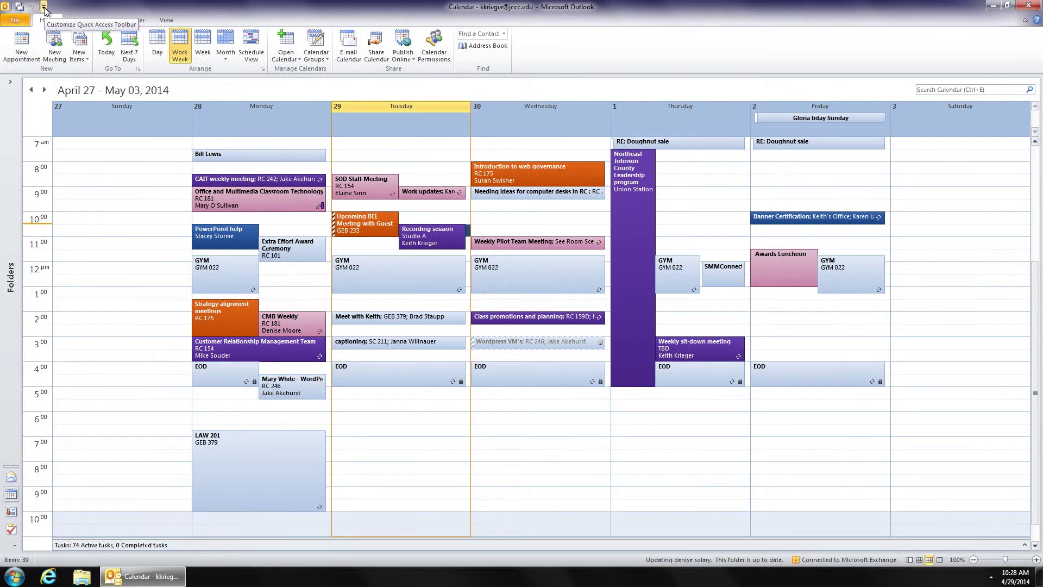
- Choose More Commands from the Quick Access Toolbar menu to reach its customization settings
click(44, 7)
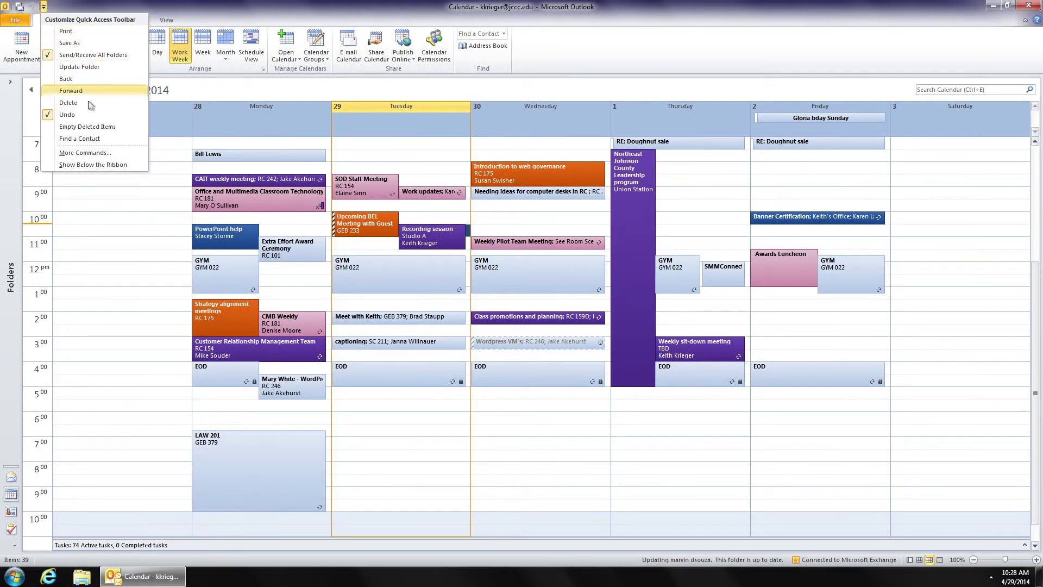
click(115, 155)
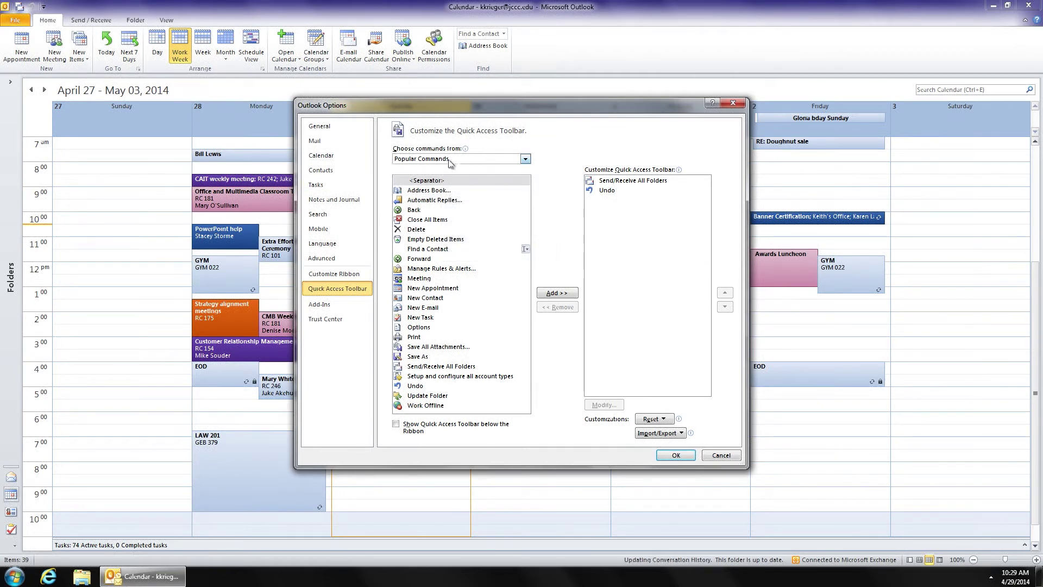
- Add the Today command from All Commands to the Quick Access Toolbar and close Options
click(526, 159)
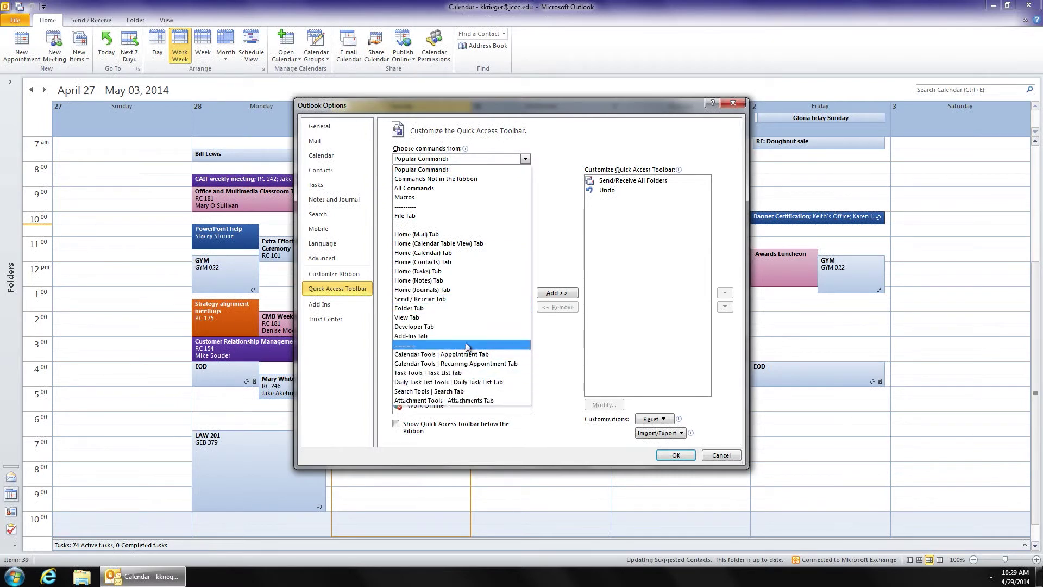
click(457, 188)
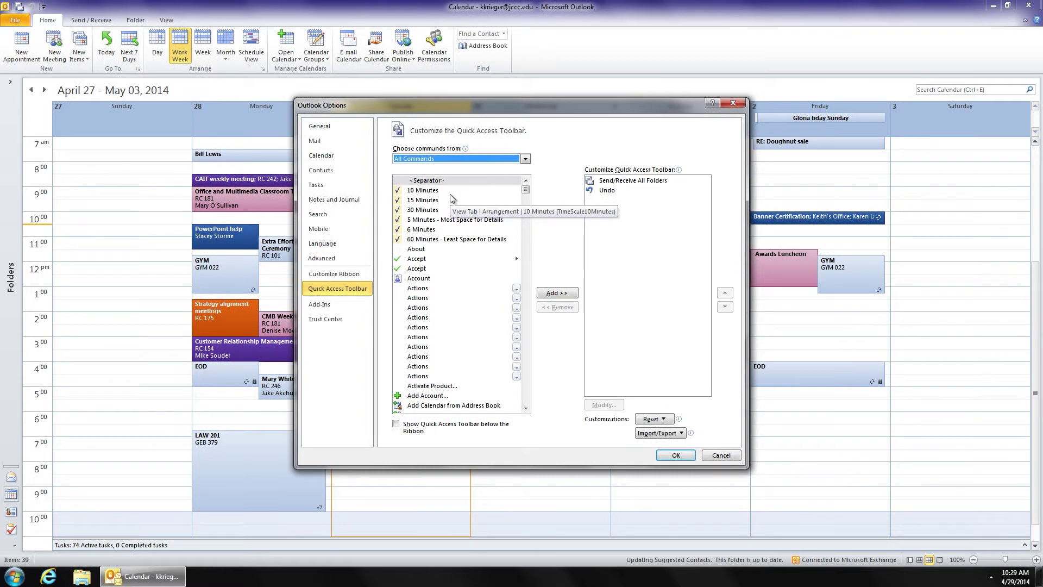
click(423, 251)
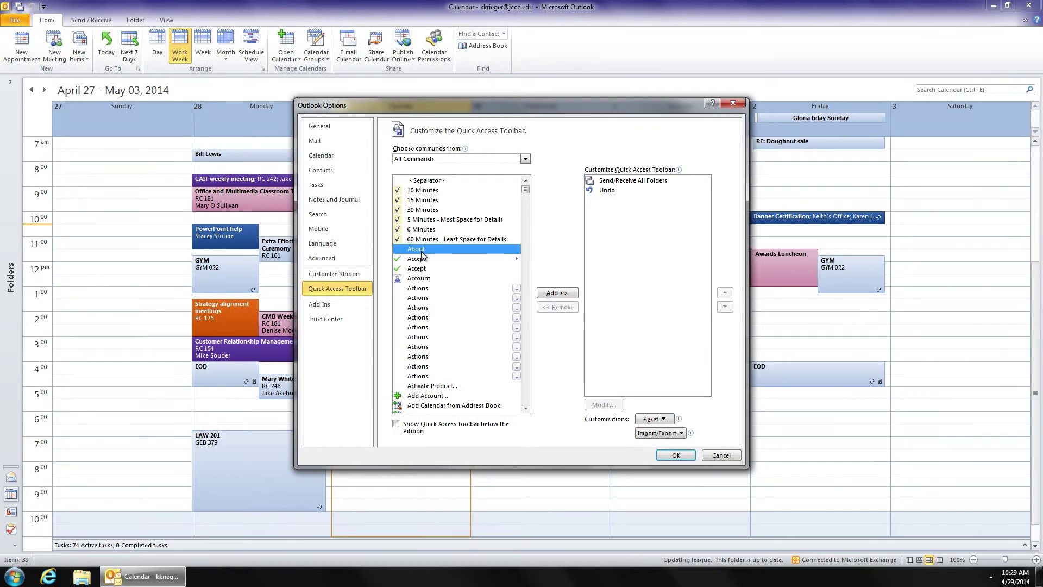
key(t)
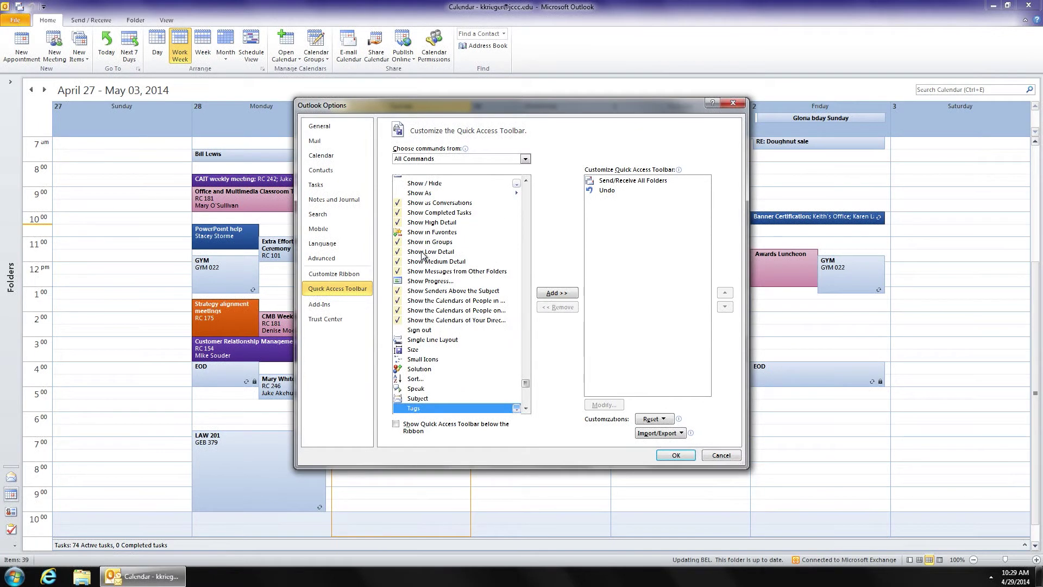
click(526, 409)
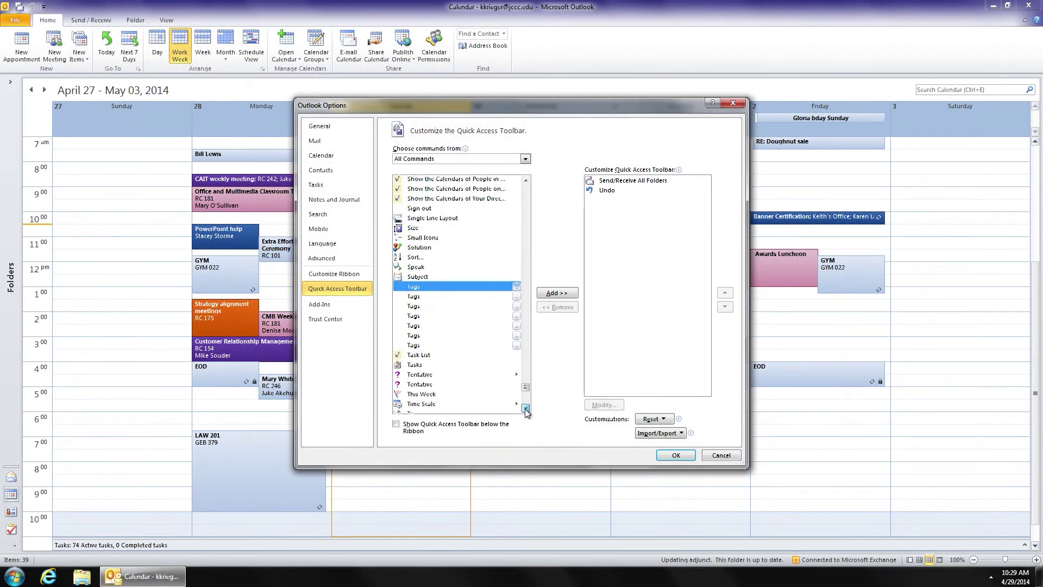
drag(526, 409, 526, 409)
click(425, 301)
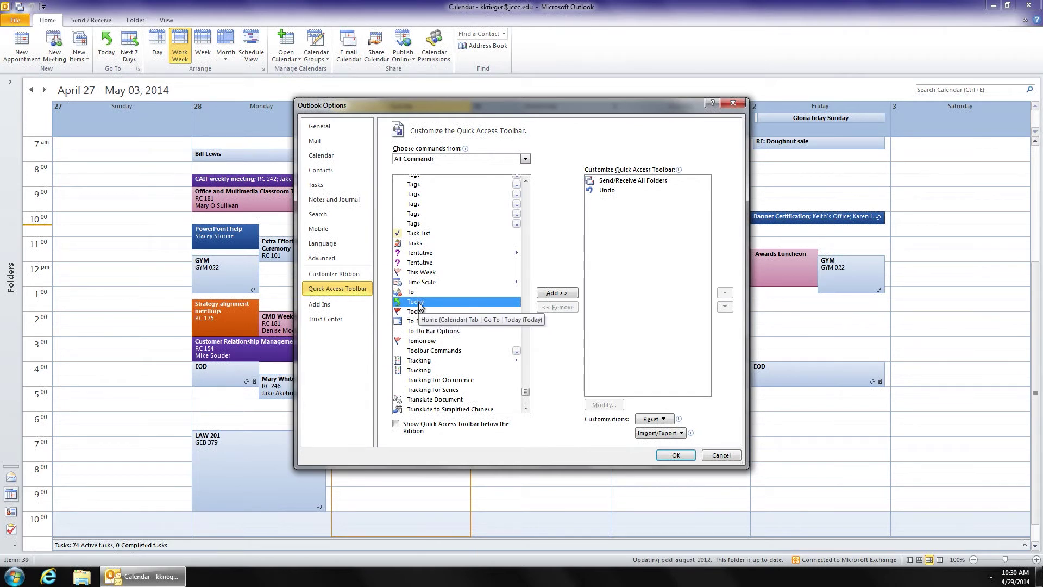
click(559, 294)
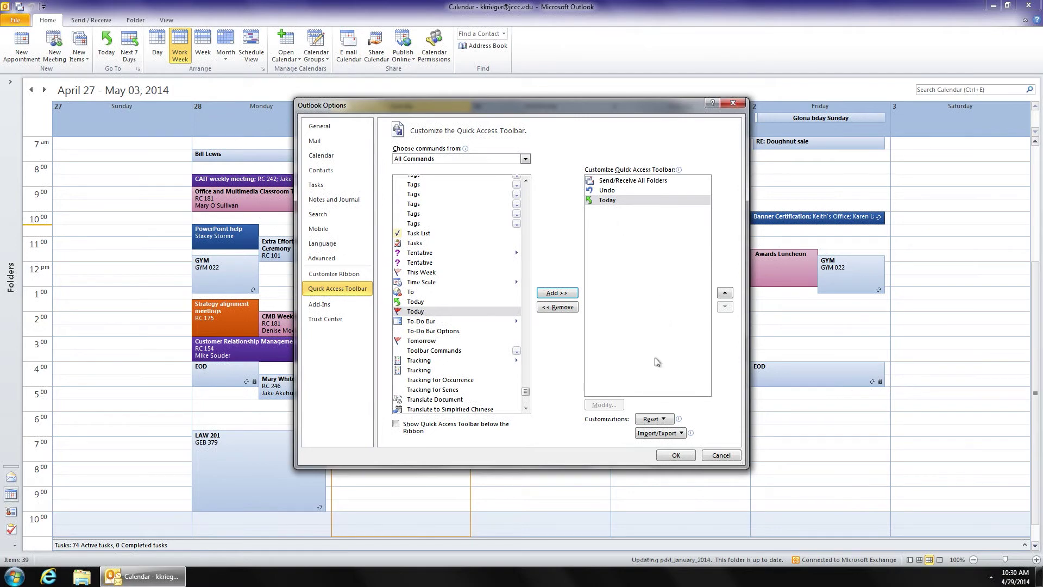
click(675, 456)
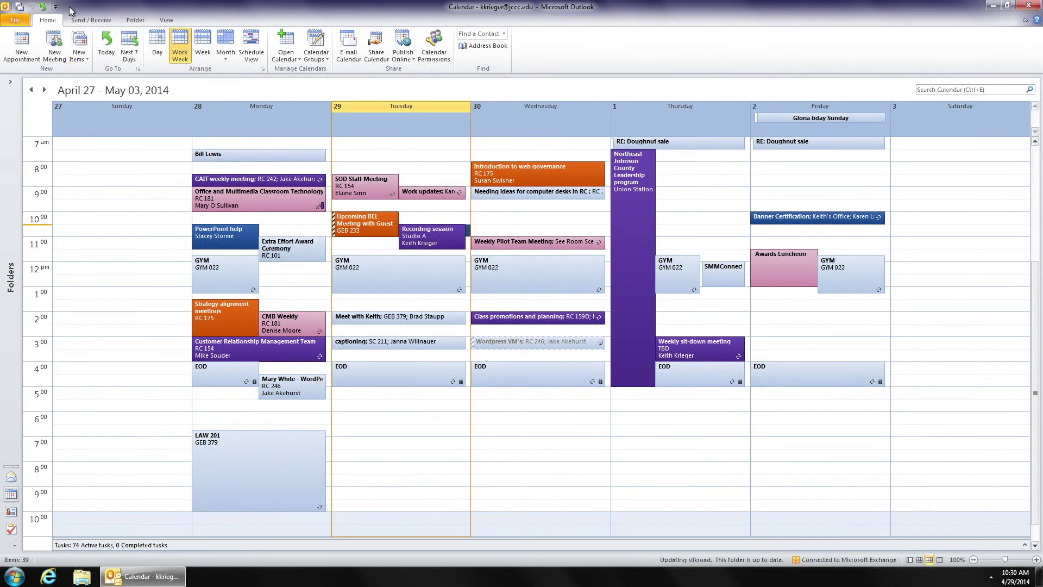
key(alt)
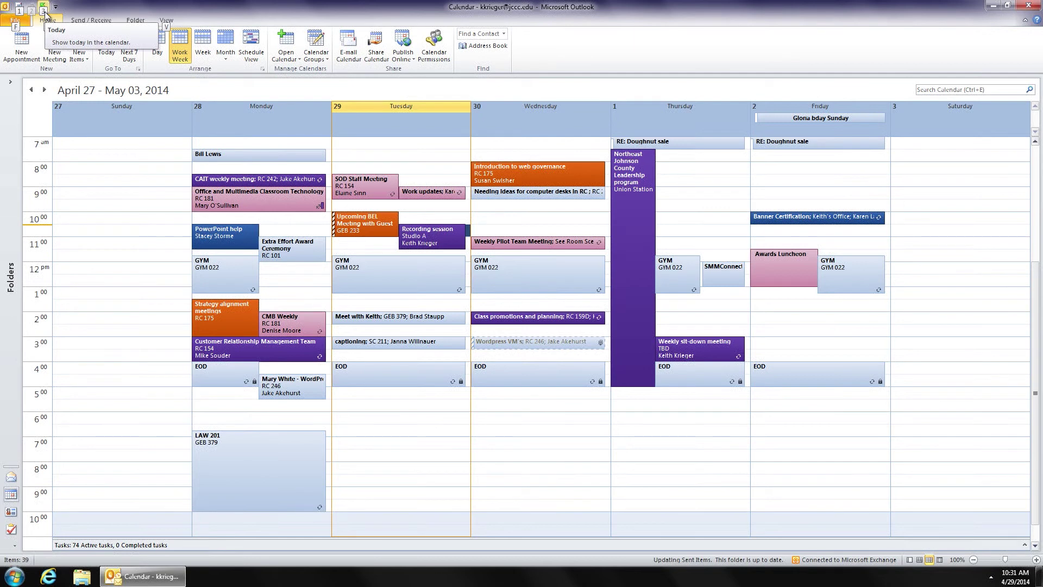
- Jump to today, then go to 8/1/2015 to show the July 26 – August 01, 2015 week
click(45, 12)
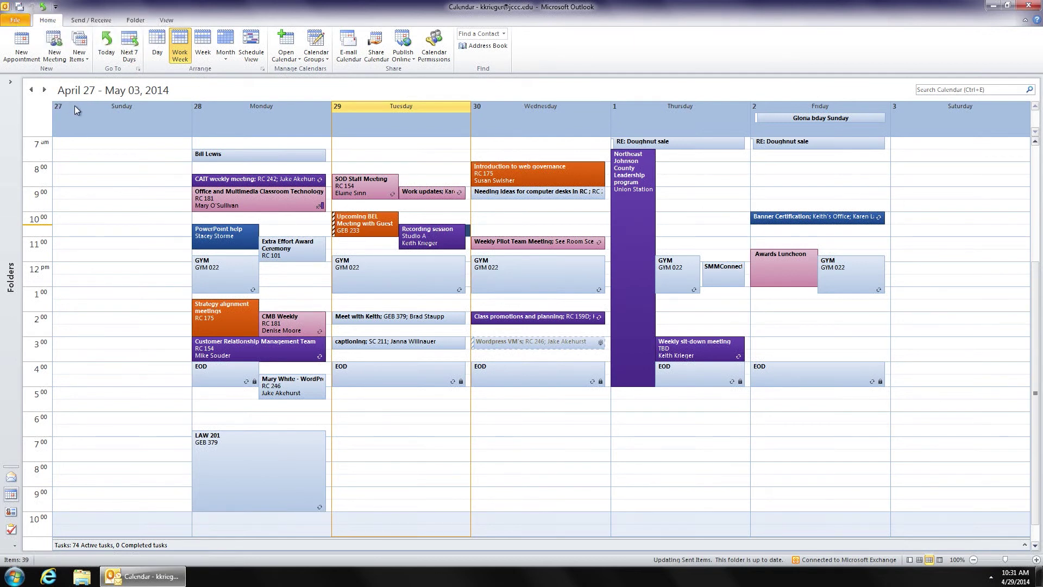
key(ctrl+g)
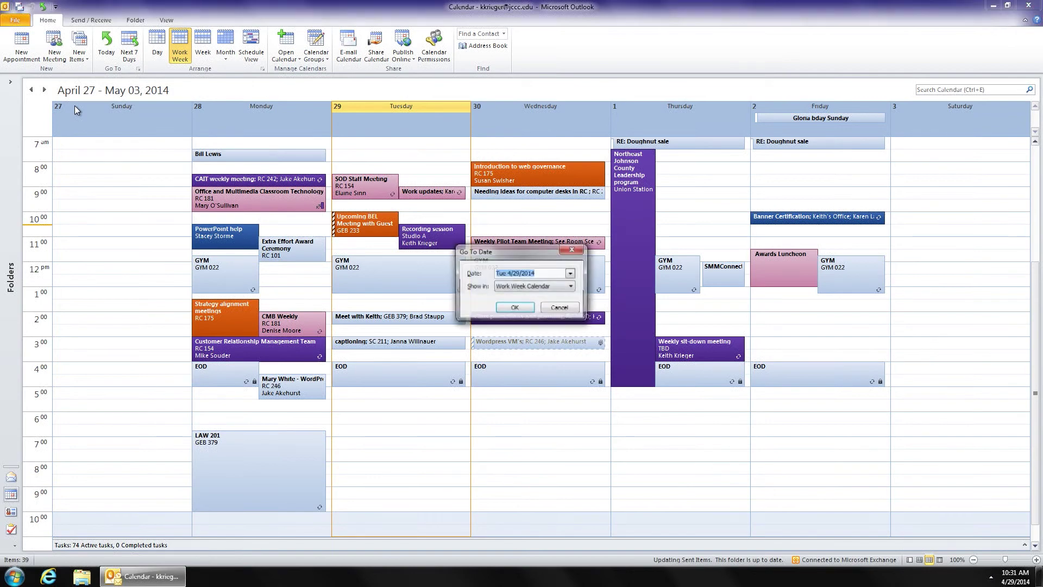
text(8/)
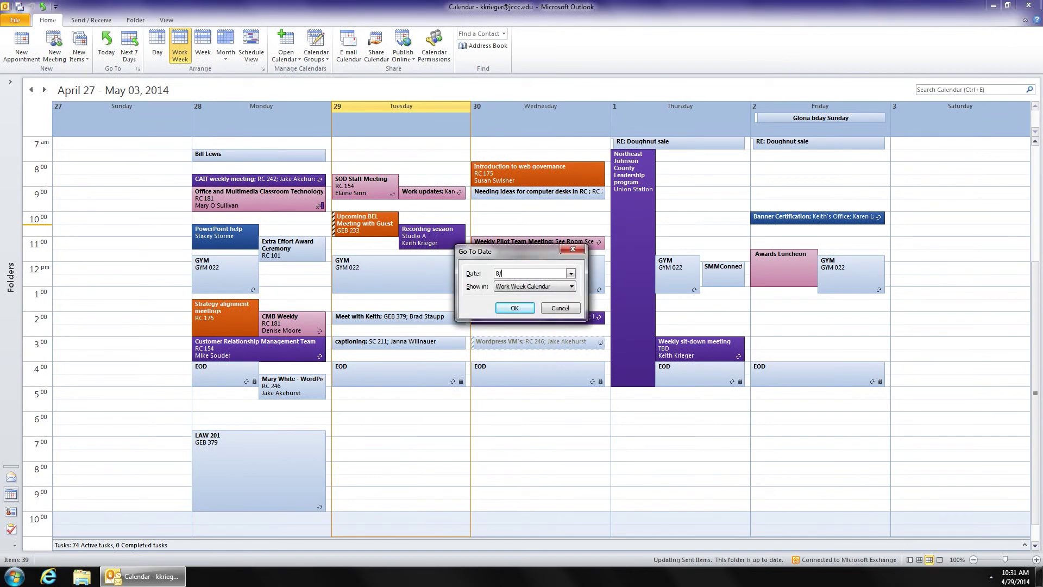
text(1/2015)
key(Return)
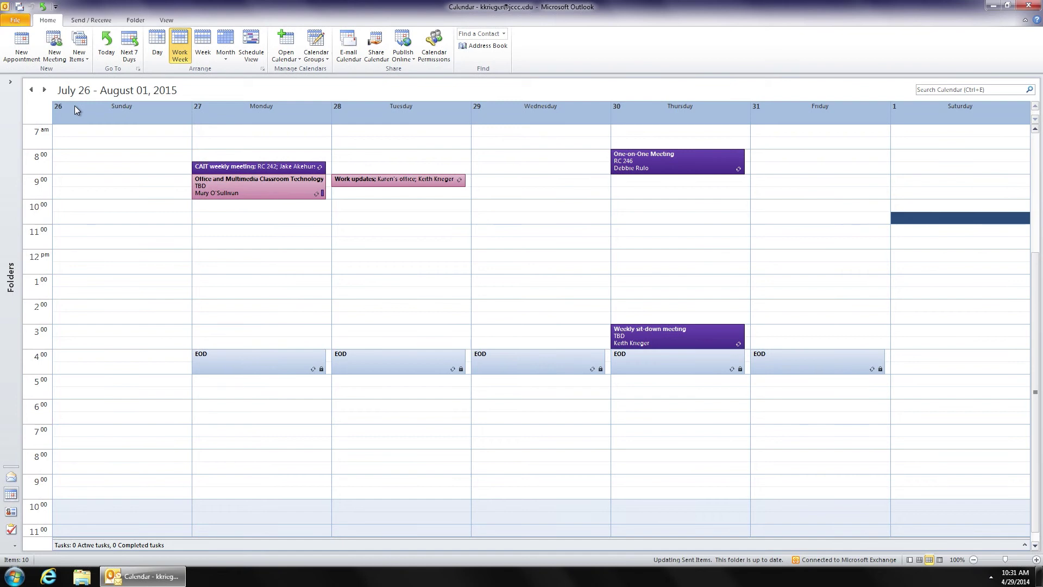
- Return to today's April 27 – May 03, 2014 week using the Alt, H, O, D keyboard shortcuts
key(alt)
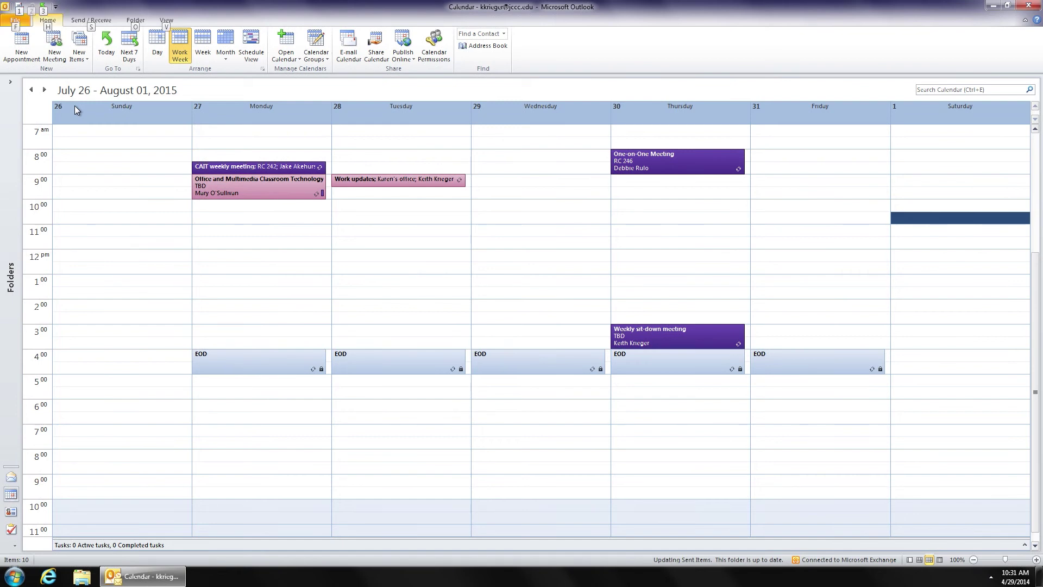
key(h)
key(o)
key(d)
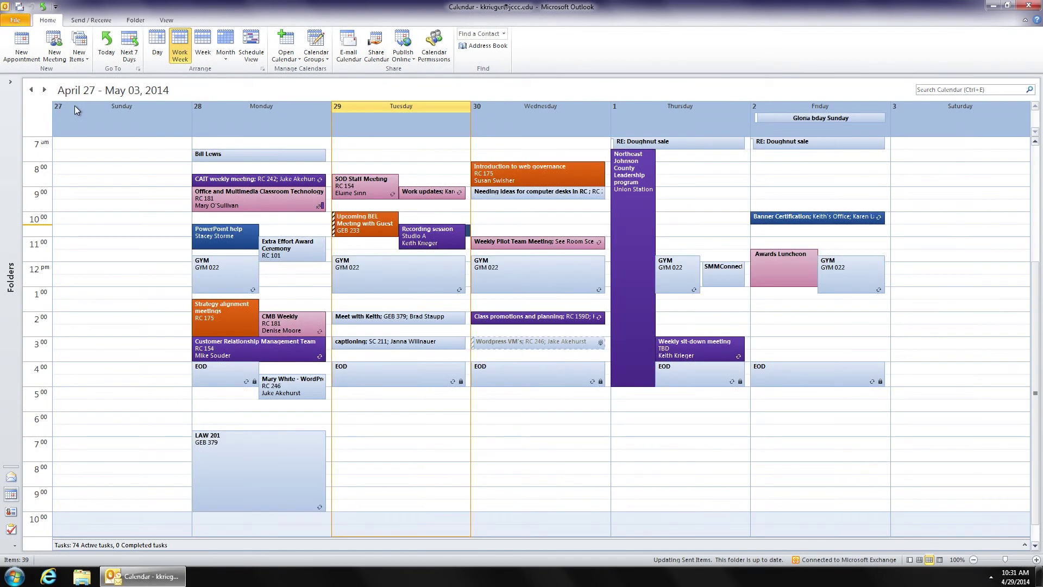